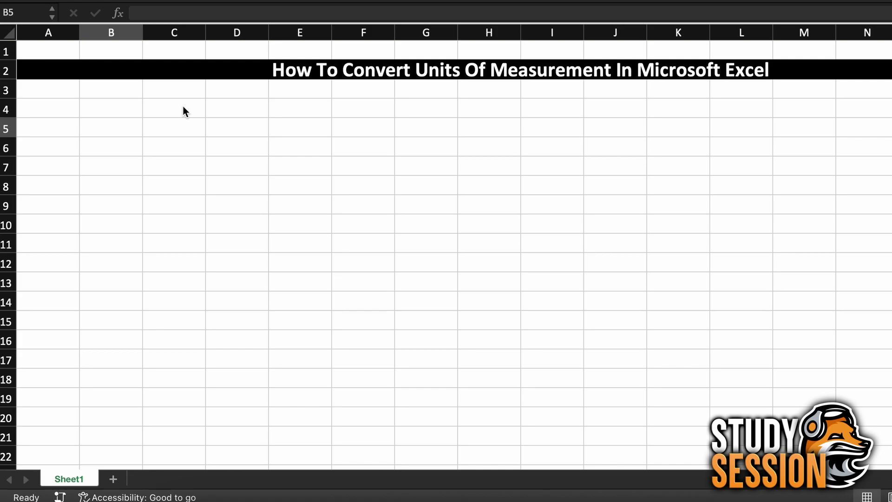
- Label C4 'ft' and D4 'meters'
click(182, 106)
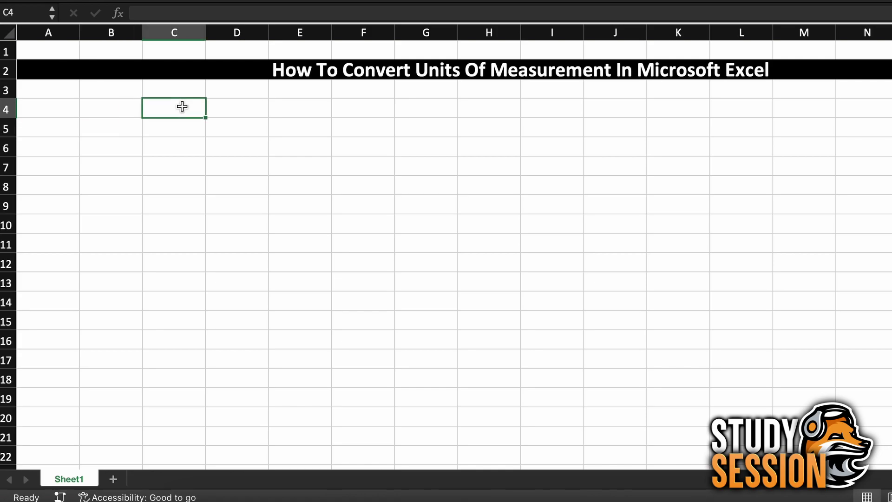
text(ft)
click(228, 107)
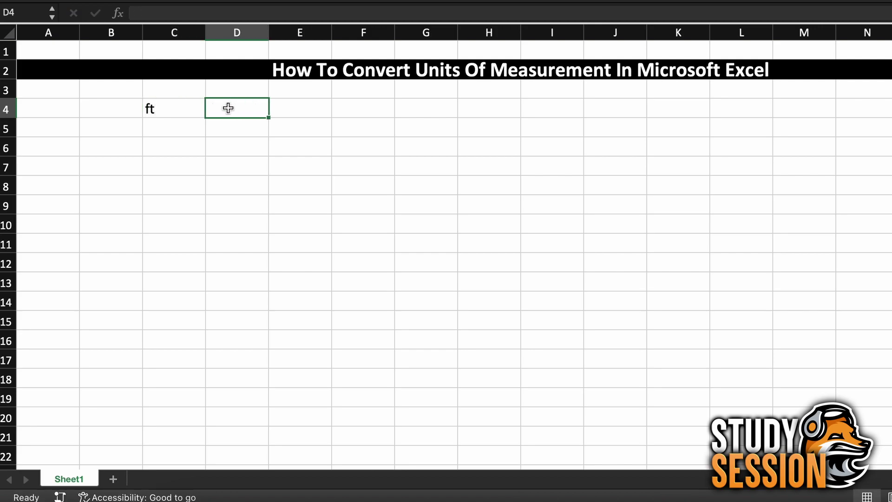
text(meters)
- Enter the feet values 43, 24, 25, 262, 25 and 1 in C5:C10
click(184, 126)
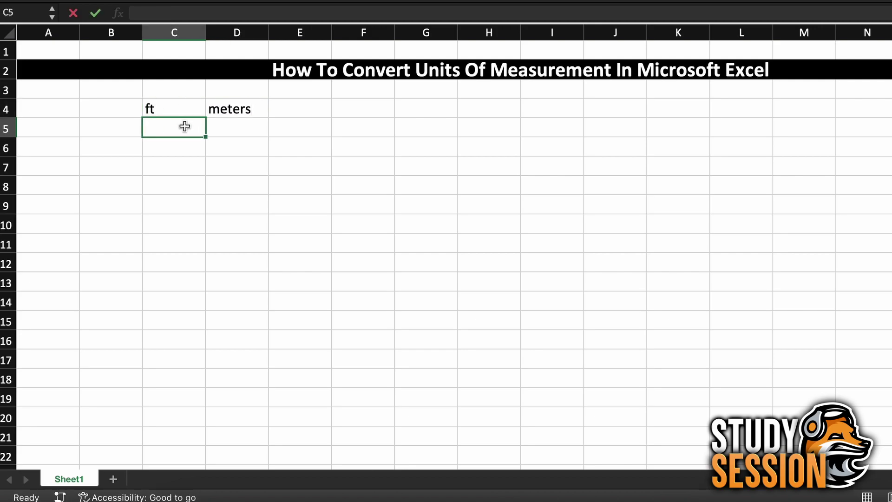
text(43)
click(177, 153)
text(24)
click(176, 172)
text(25)
click(176, 185)
text(262)
click(176, 208)
text(25)
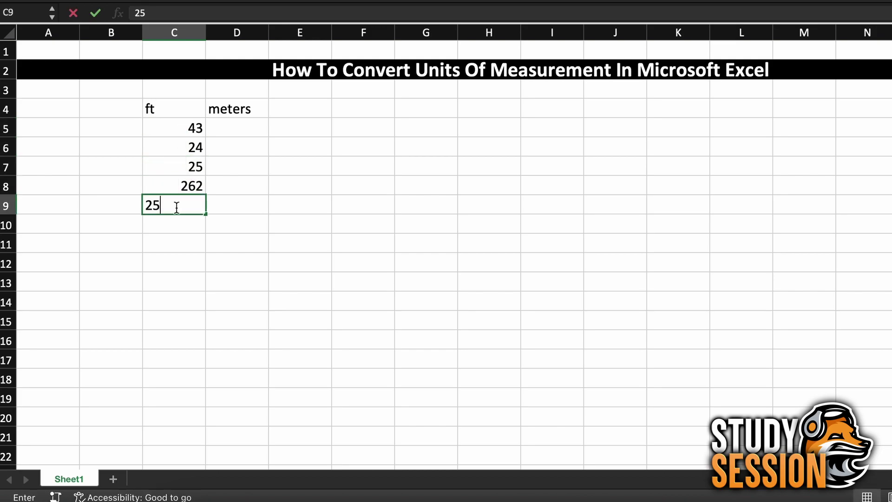
click(191, 225)
text(1)
click(230, 223)
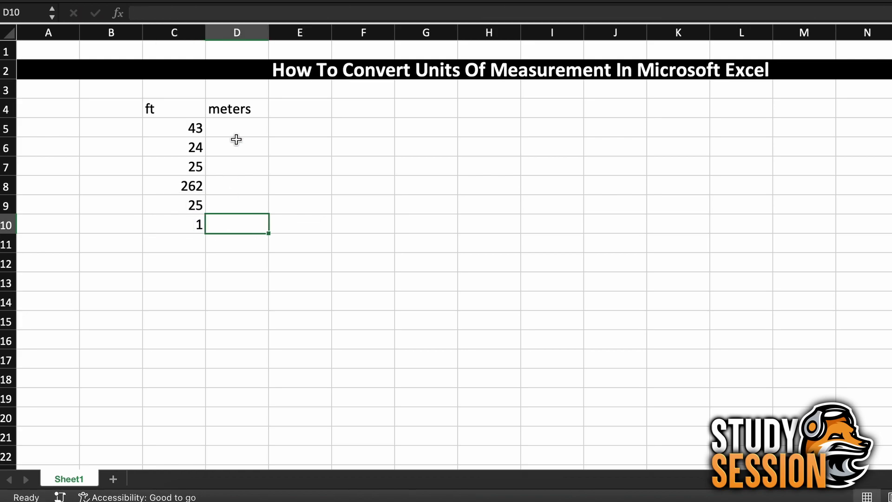
- Highlight the ft column range C4:C10, ending on cell D5
click(235, 131)
click(191, 115)
drag(192, 116, 186, 223)
click(224, 122)
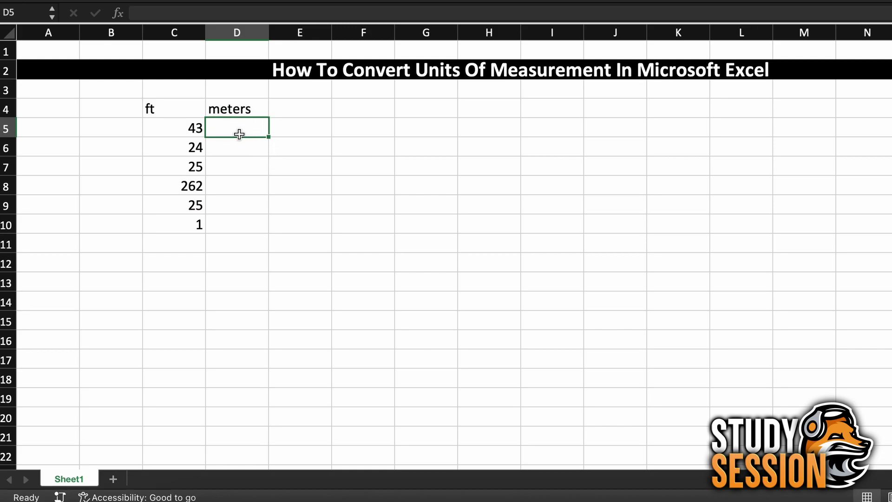
- Start =CONVERT( in D5 with C5 as the number, followed by a comma
text(=)
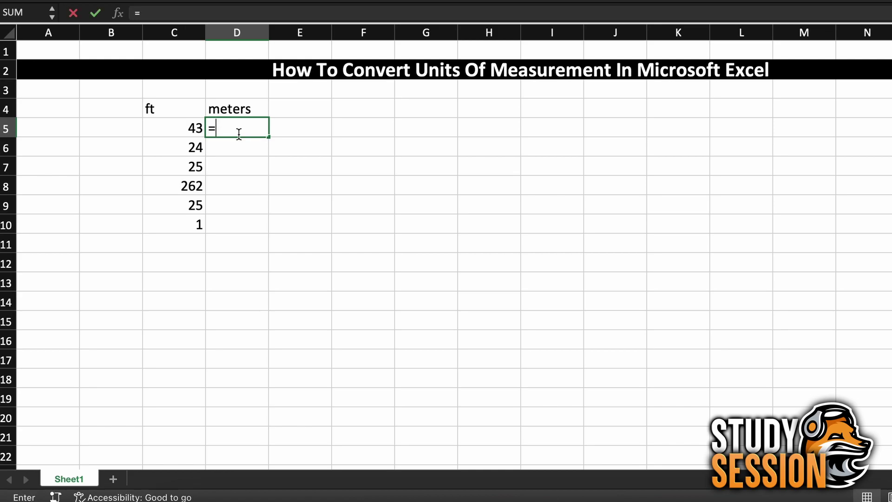
text(CONV)
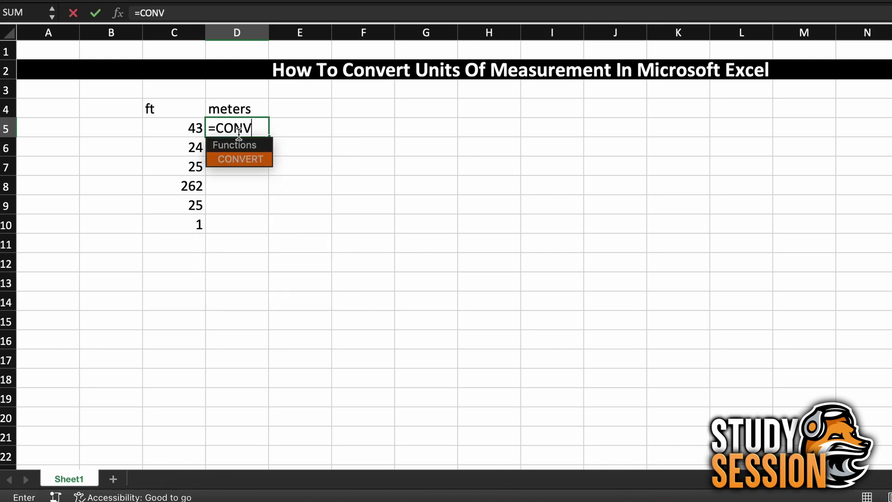
double_click(255, 159)
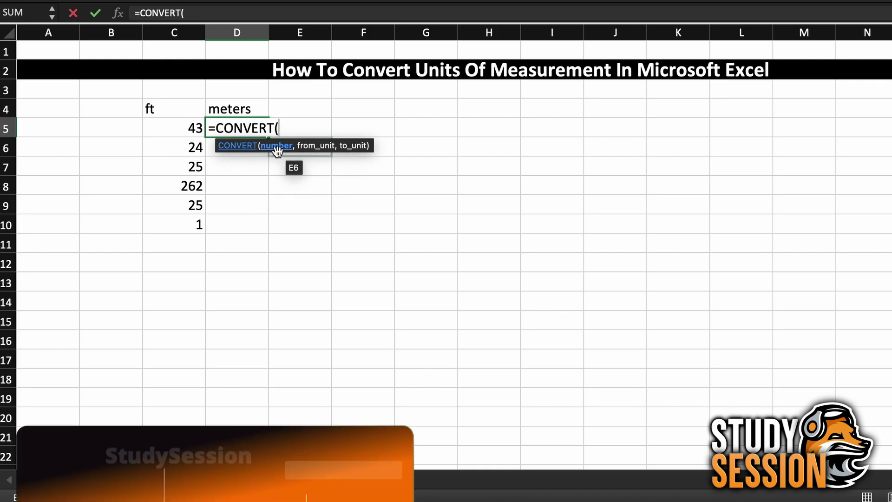
click(190, 126)
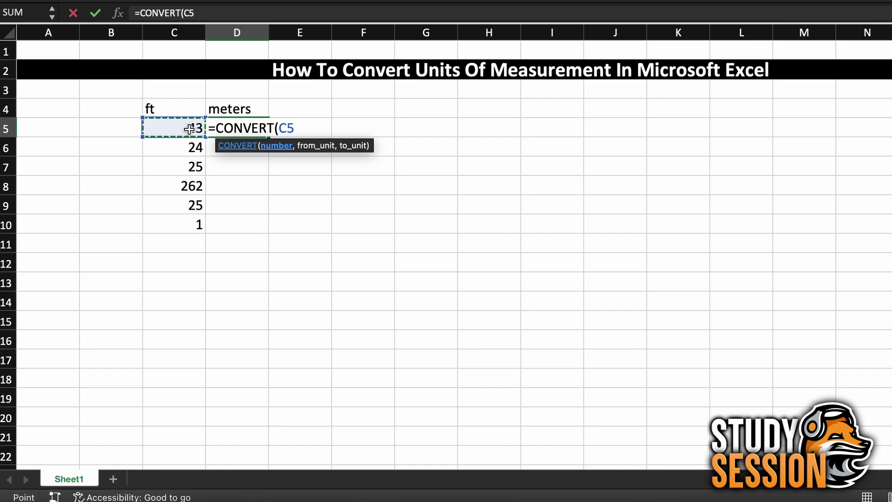
text(,)
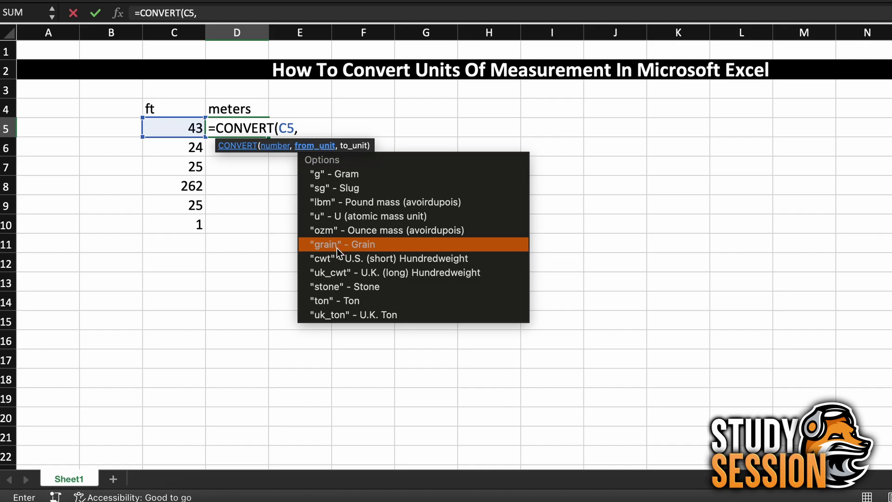
- Give D5's formula the units "ft" and "m" and close it, dismissing the argument alert
scroll(337, 280, down, 1)
scroll(337, 280, down, 3)
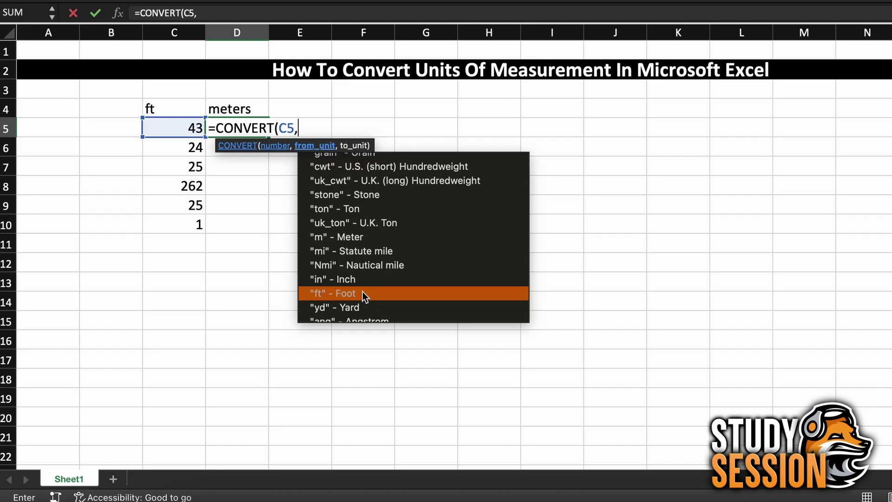
double_click(362, 293)
key(Return)
click(509, 157)
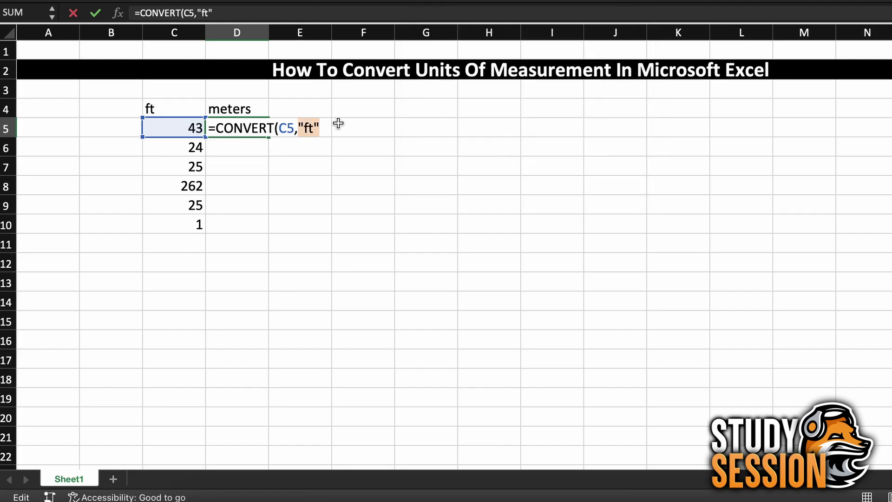
click(284, 17)
text(,)
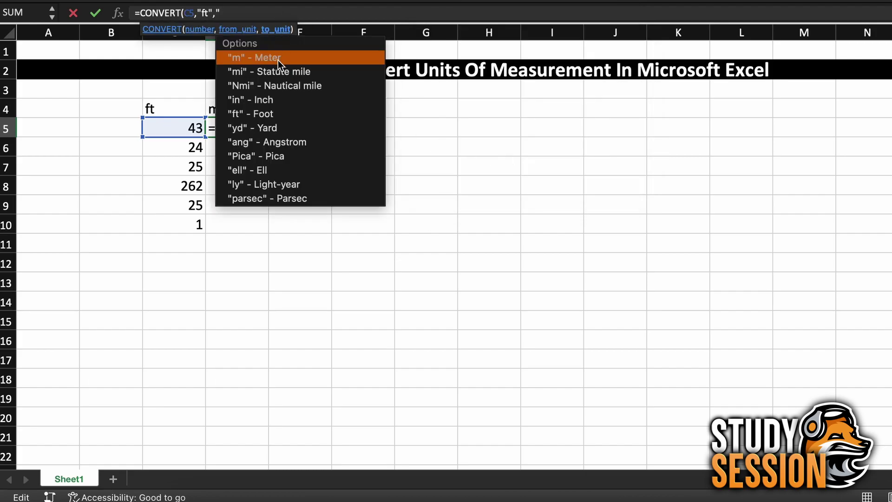
scroll(273, 170, down, 1)
scroll(273, 170, up, 1)
double_click(278, 57)
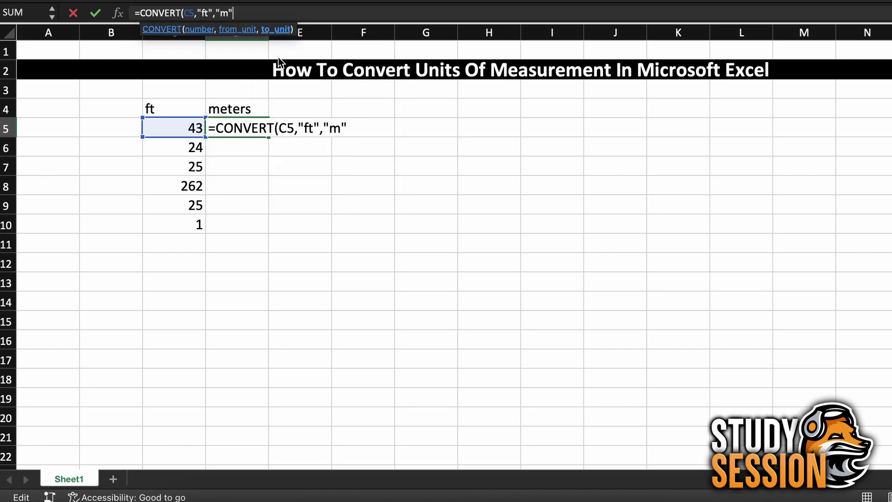
text())
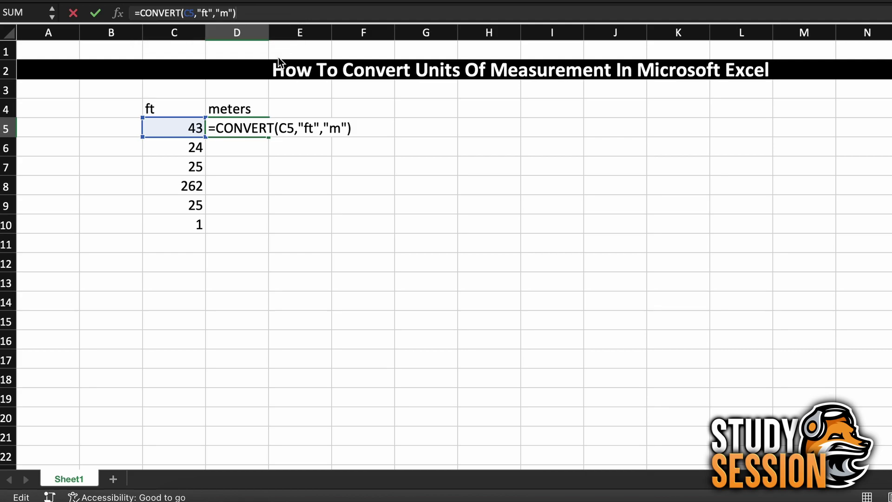
- Commit the D5 formula and fill it down through D10
key(Return)
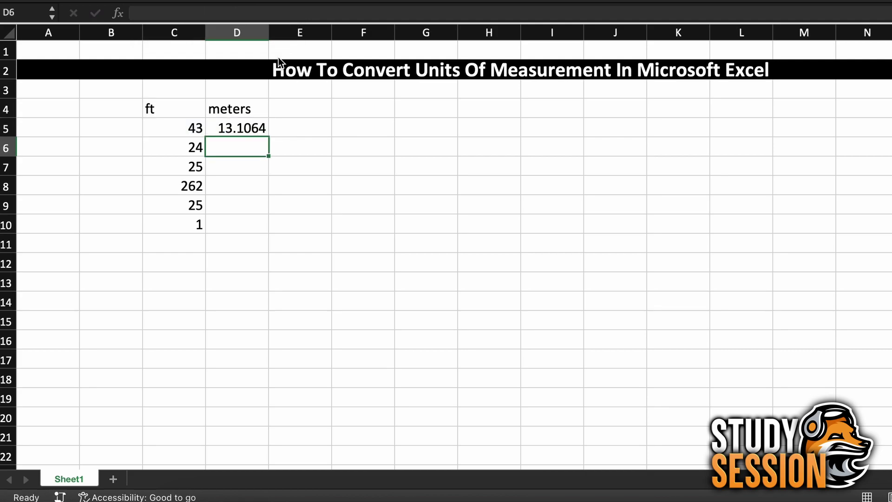
click(266, 127)
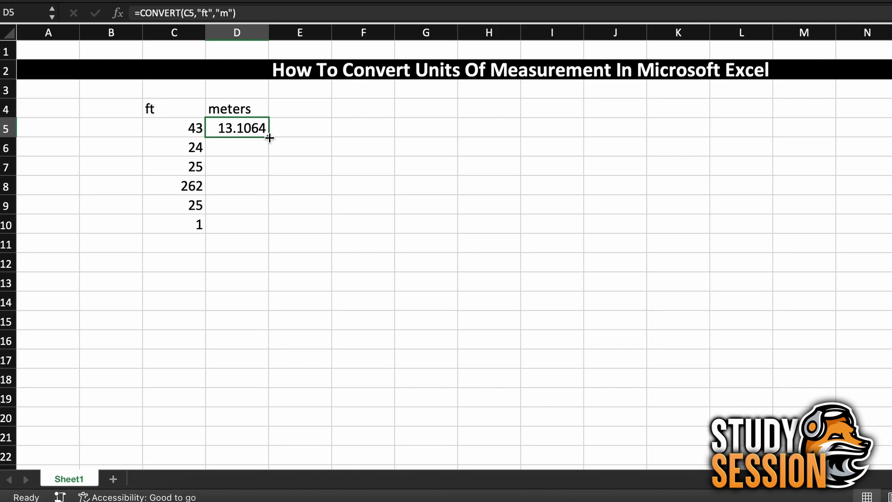
double_click(270, 138)
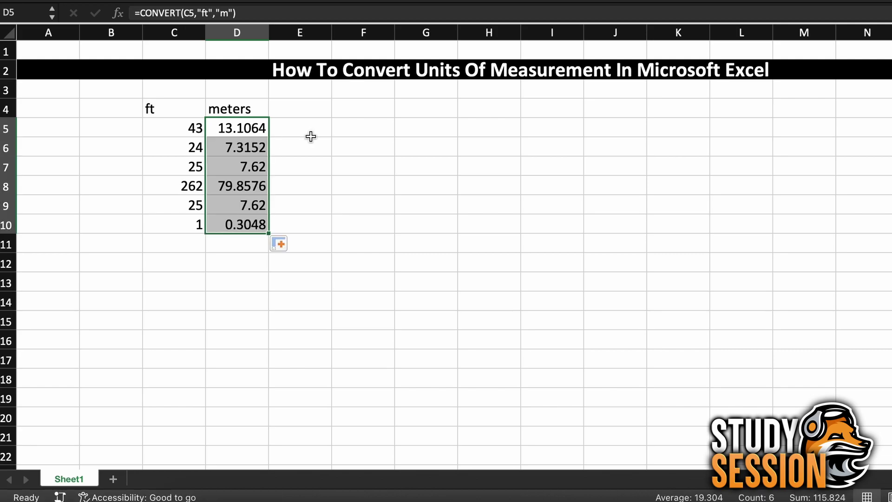
click(352, 109)
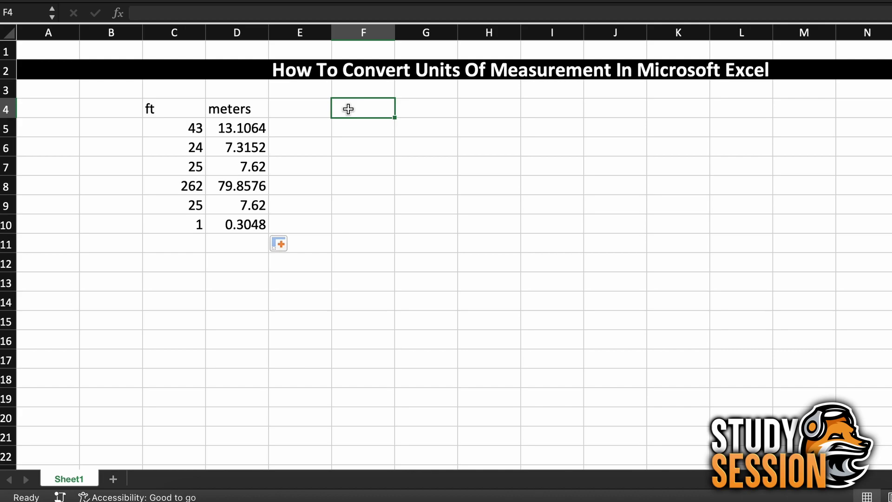
- Enter heading Ingredient in F4 and Flour, Water, Vanilla, Milk, Sugar in F5:F9
text(Ingredient)
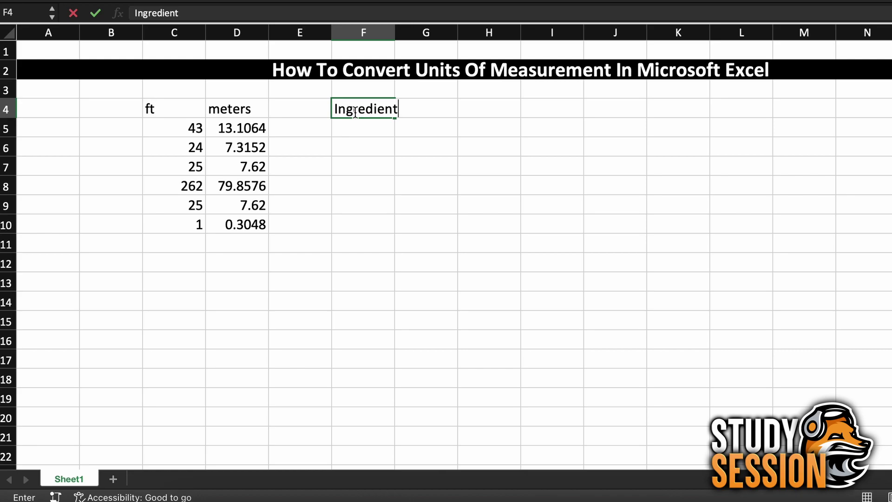
drag(359, 132, 369, 210)
text(Flour)
key(Return)
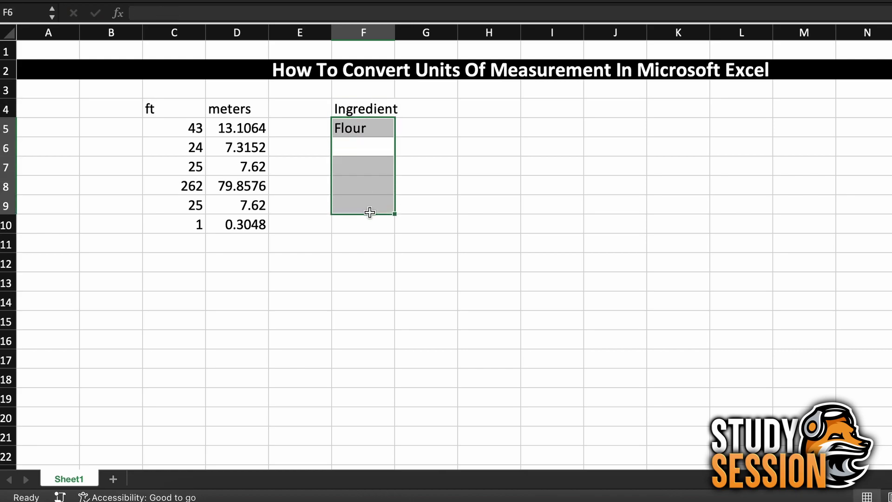
text(Water)
key(Return)
text(Vanilla)
key(Return)
text(Milk)
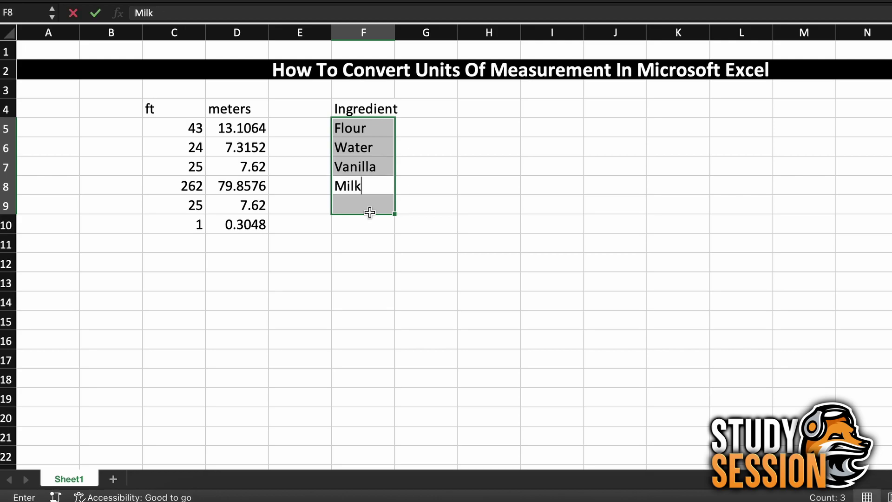
key(Return)
text(Sugar)
- Enter heading Cups in G4 and amounts 3, 2, 0.1, 1, 0.5 below it
click(436, 112)
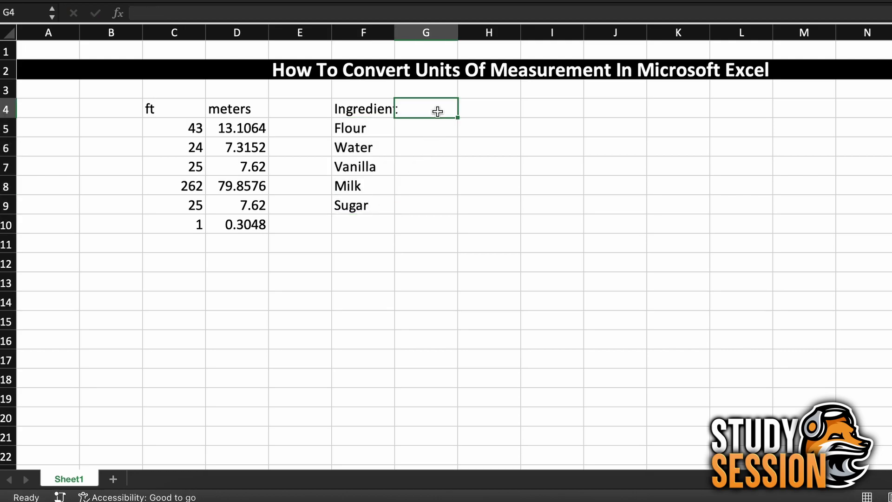
text(Cups)
drag(448, 124, 449, 209)
text(3)
key(Return)
text(2)
key(Return)
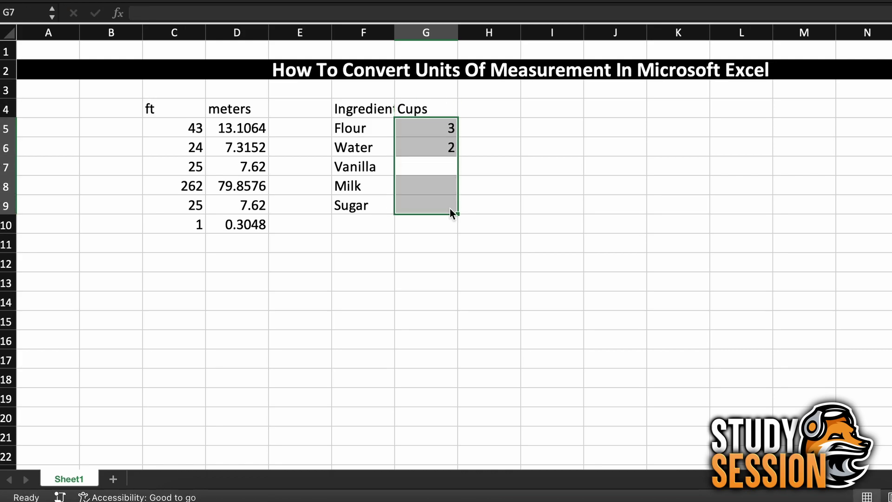
text(0.1)
key(Return)
text(1)
key(Return)
text(0.5)
key(Return)
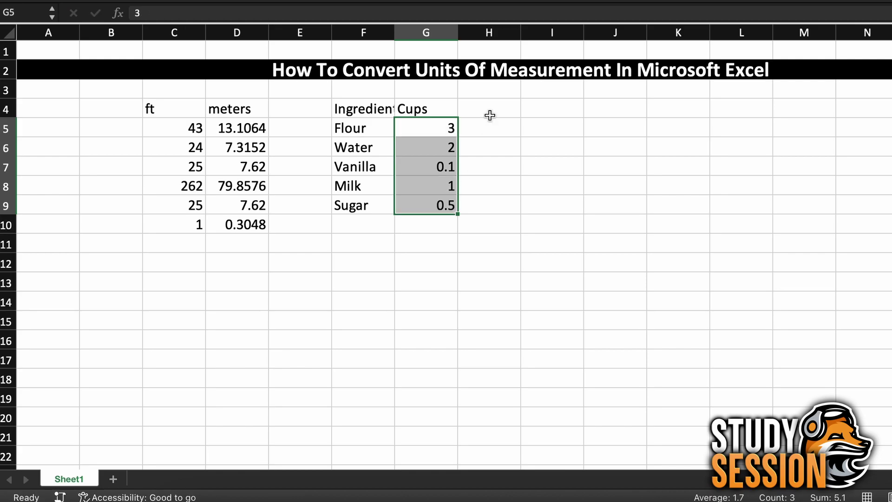
- Add the heading 'Table Spoons' in H4
click(489, 113)
text(Table Spoons)
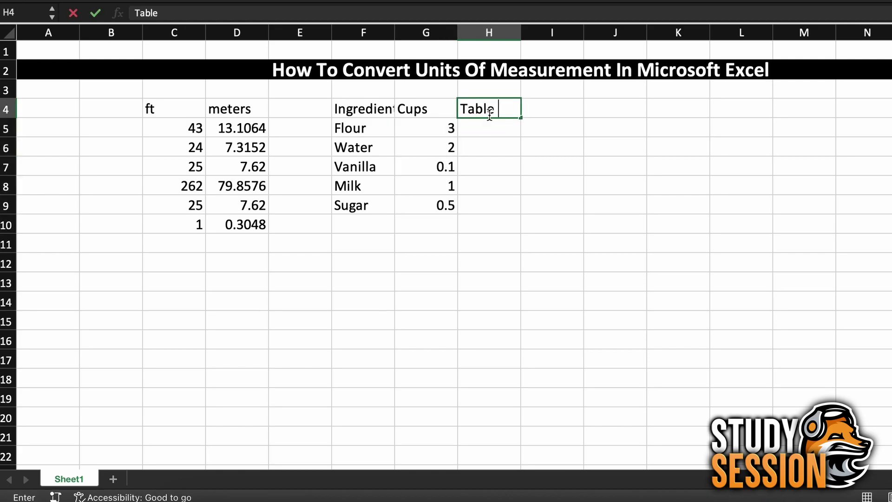
key(Tab)
- Start a CONVERT formula in H5 using the Flour cups in G5 as the number
click(489, 129)
text(=CONV)
key(Tab)
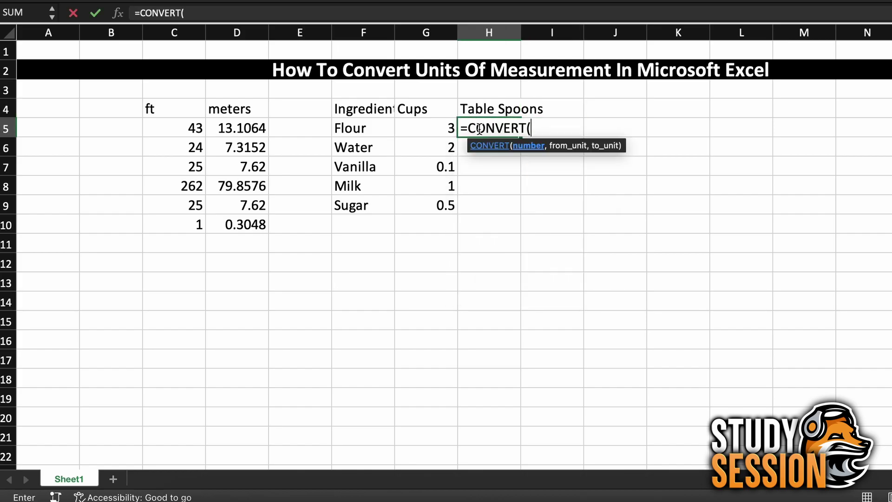
click(451, 129)
text(,)
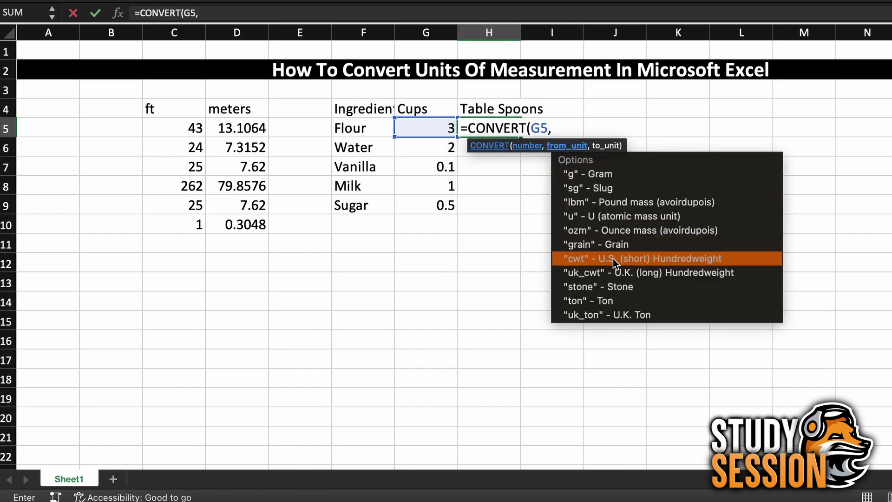
- Finish it with units "cup" and "tbs", then fill the formula down to H9
scroll(613, 259, down, 2)
scroll(614, 259, down, 5)
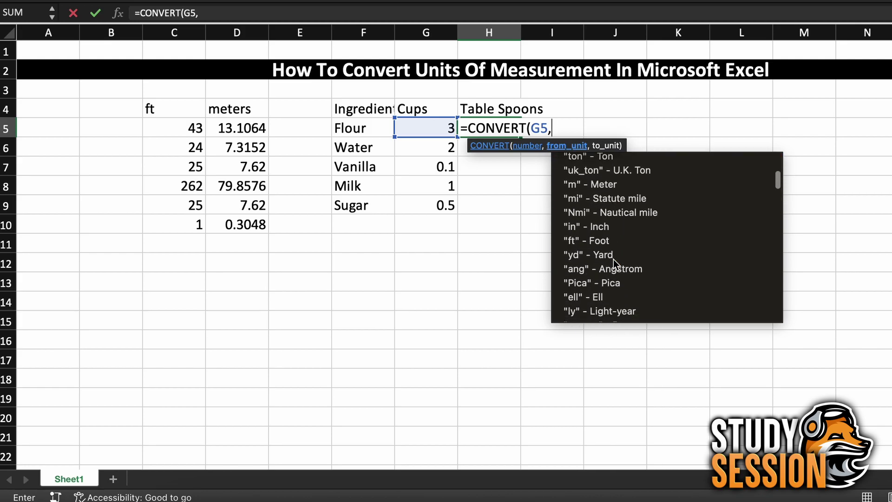
scroll(613, 259, down, 5)
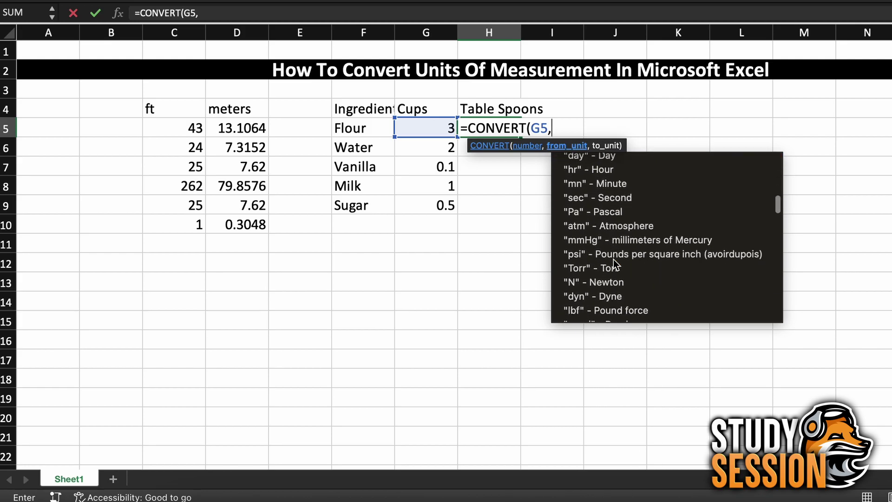
scroll(613, 259, down, 5)
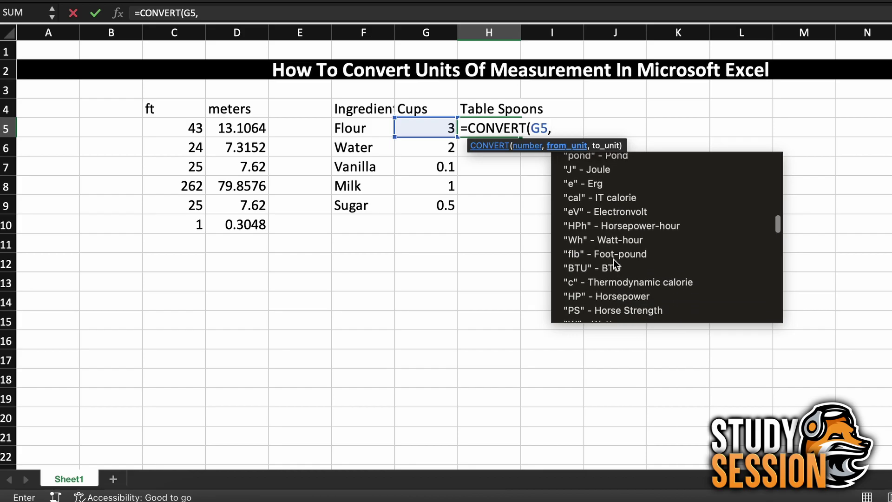
scroll(613, 260, down, 3)
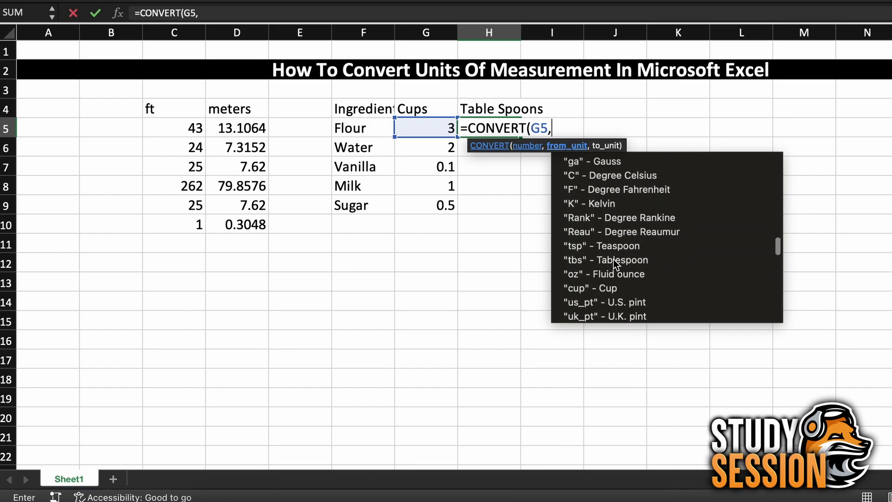
double_click(612, 269)
text(,)
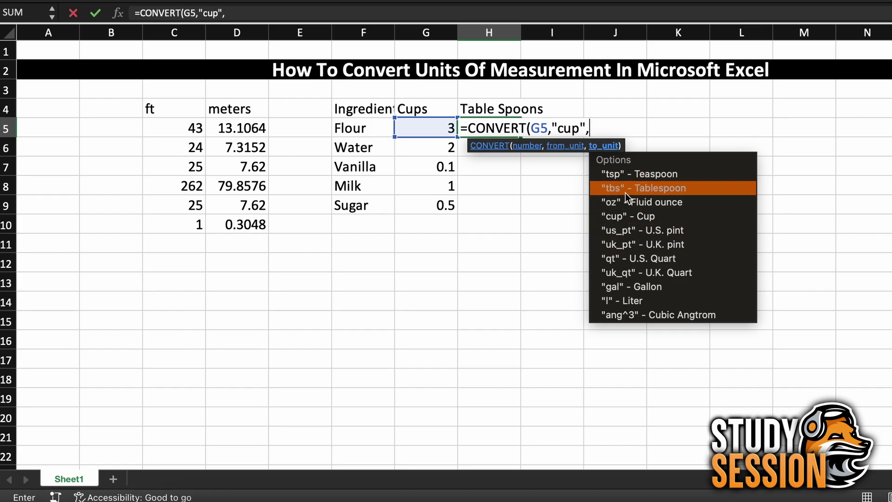
double_click(643, 188)
text())
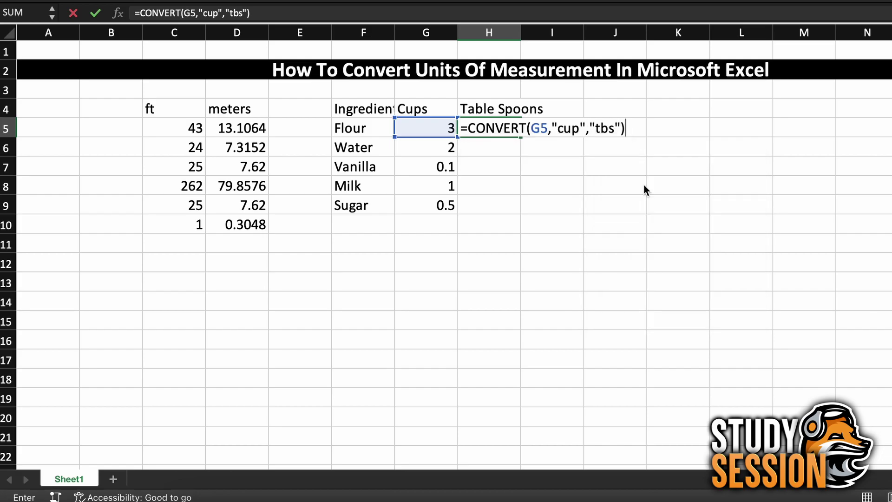
key(Return)
click(514, 127)
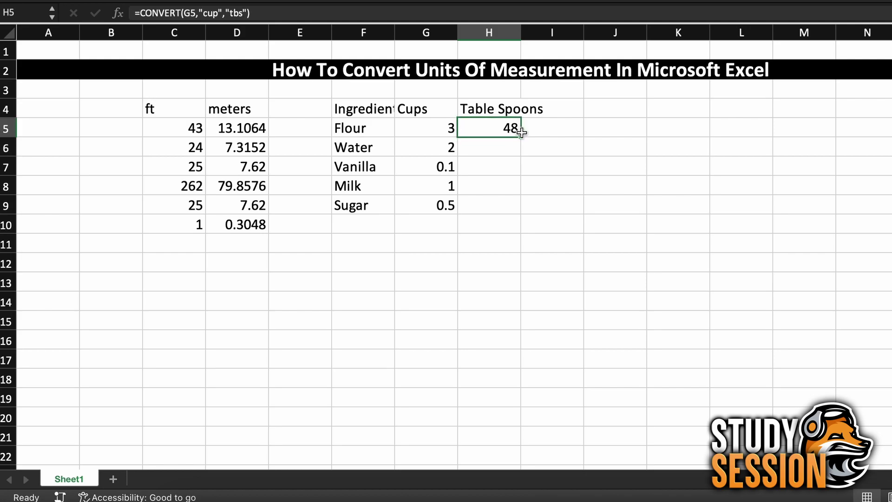
double_click(522, 138)
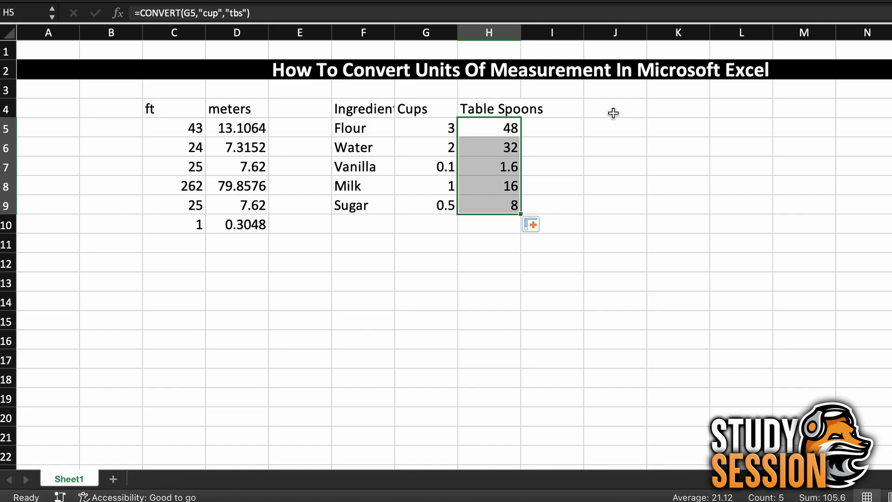
- Type headings kg/m^2 in K4 and lbs/ft^2 in L4, and the value 1 in K5
click(655, 114)
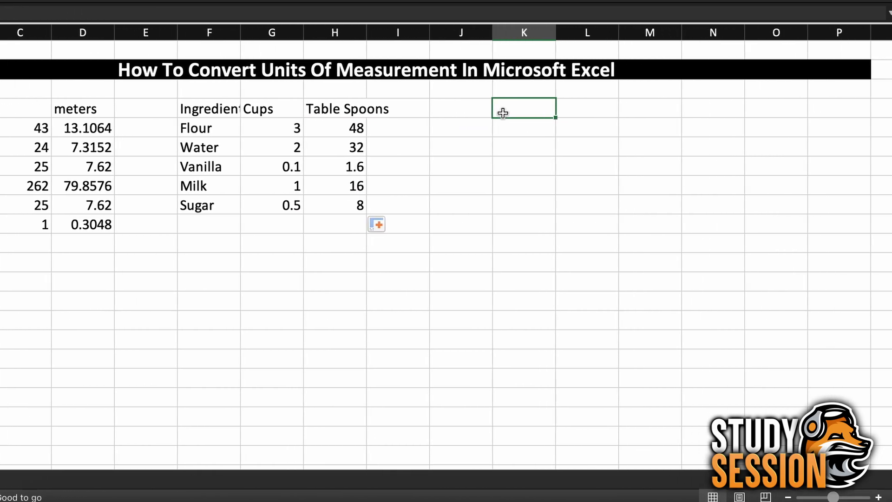
text(kg/m^2)
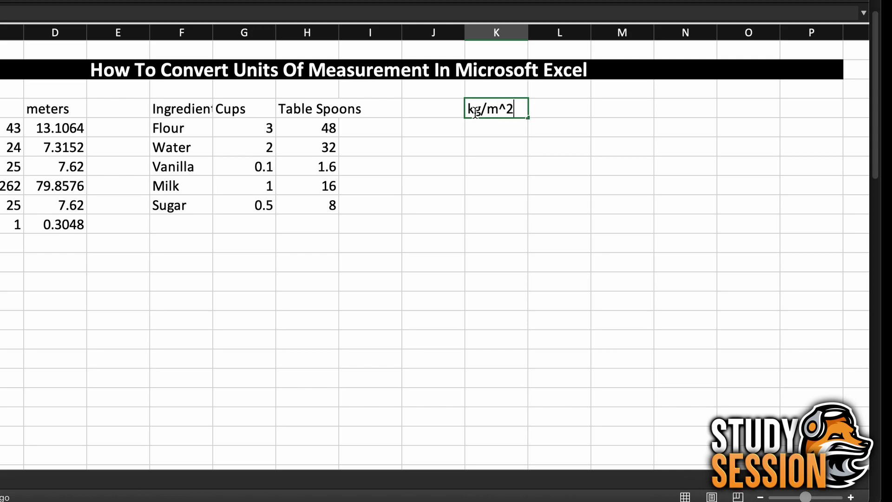
click(548, 115)
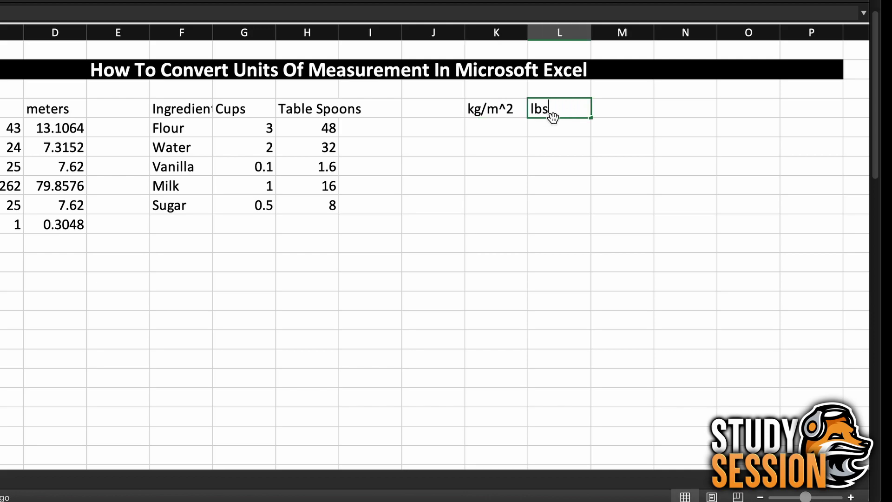
text(/ft^2)
click(501, 128)
text(1)
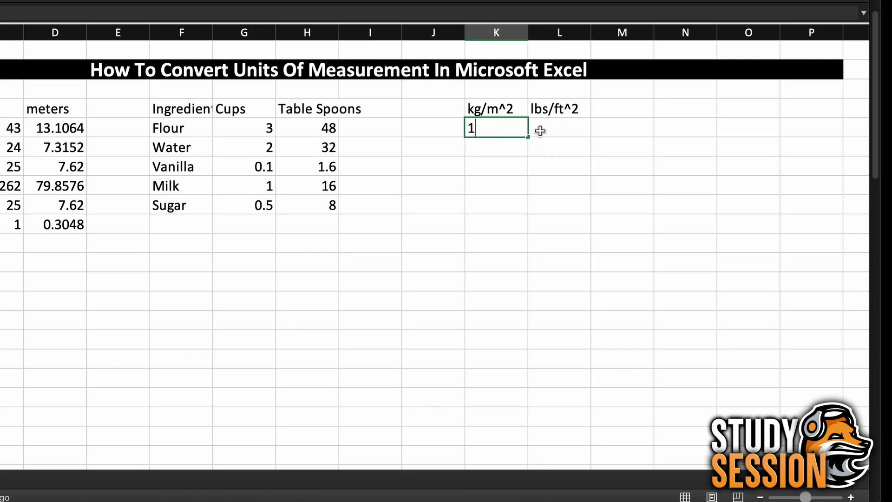
click(541, 131)
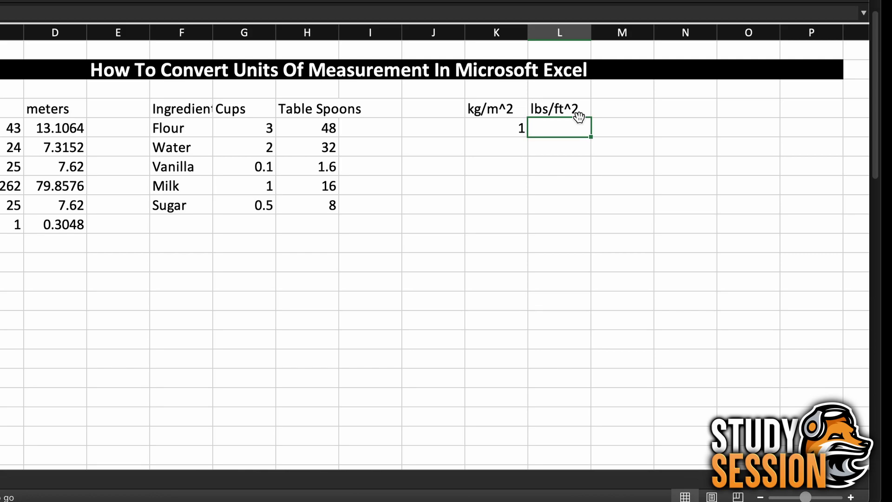
- Enter =CONVERT((K5*1000),"g","lbm") in L5 to turn the kilograms into pound mass
text(=CONVERT()
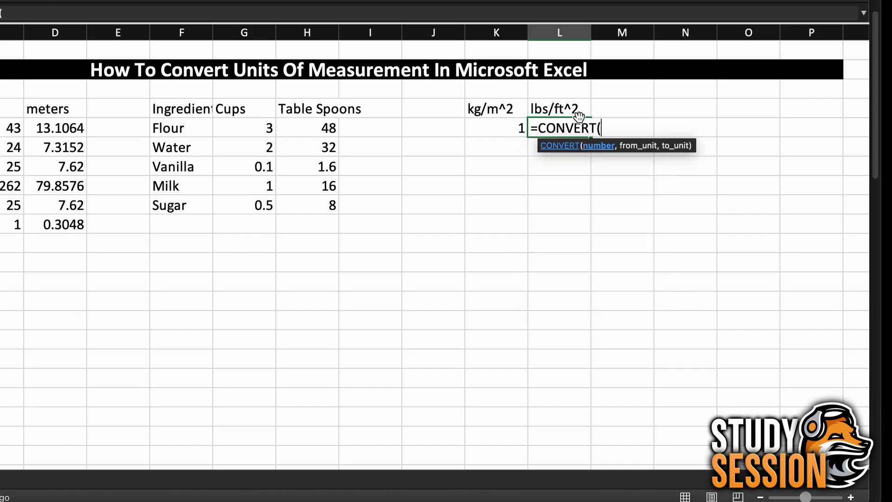
text(()
click(513, 128)
text(*10)
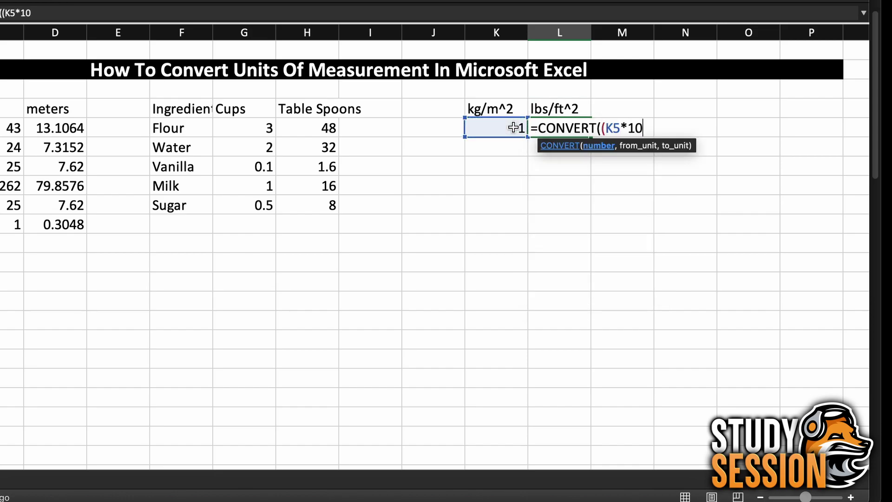
text(00),)
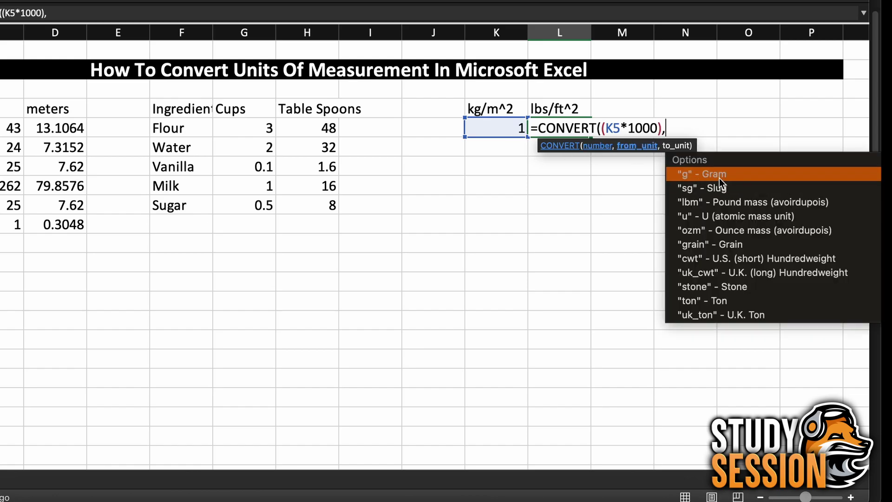
double_click(702, 177)
text(,)
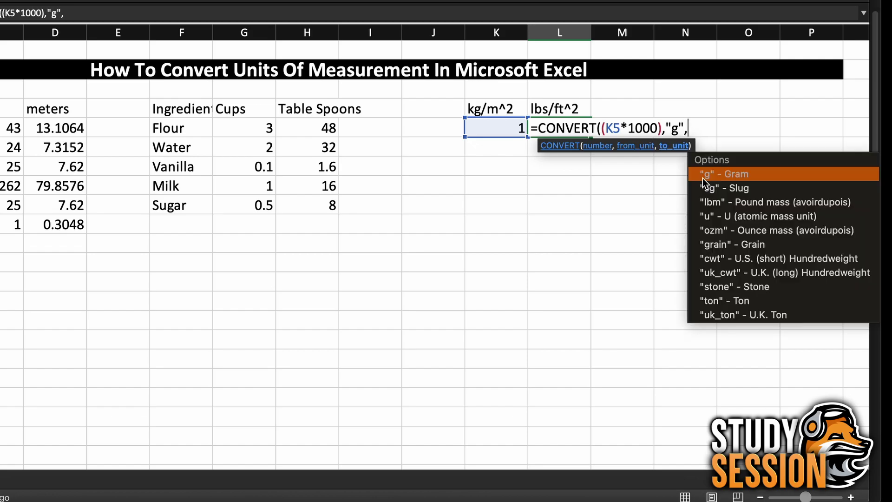
double_click(767, 203)
text())
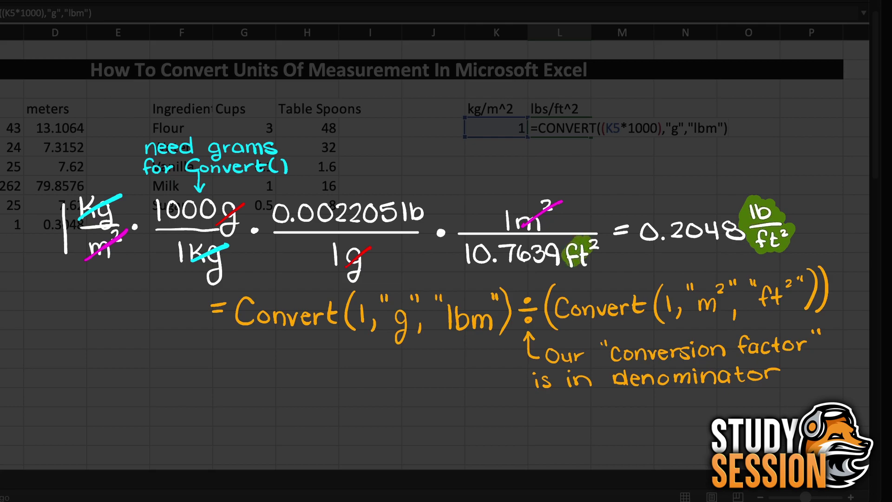
- Append /CONVERT( to the L5 formula to divide by an area conversion
text(/)
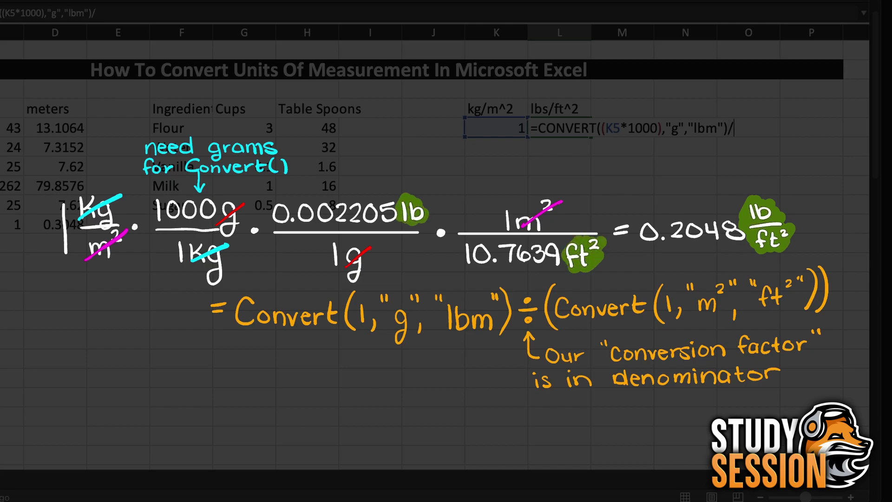
text(CONVERT()
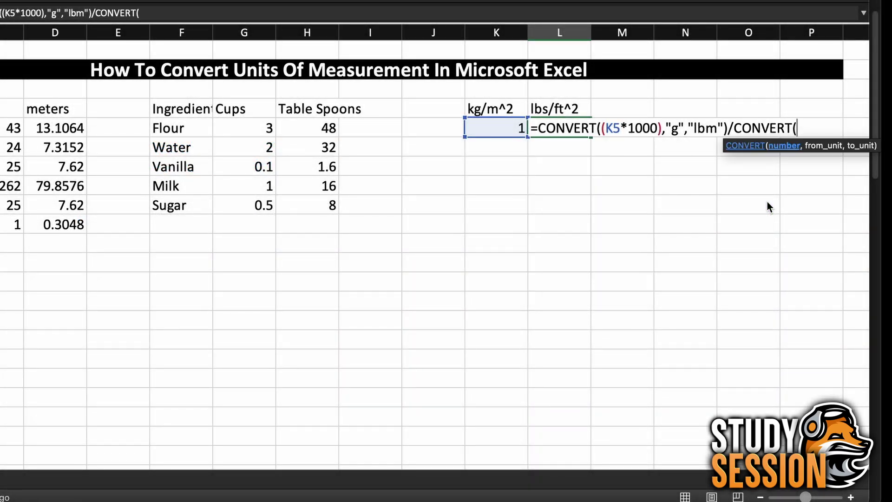
- Complete the divisor as CONVERT(K5,"m^2","ft^2") and commit, giving 0.20482 in L5
click(495, 124)
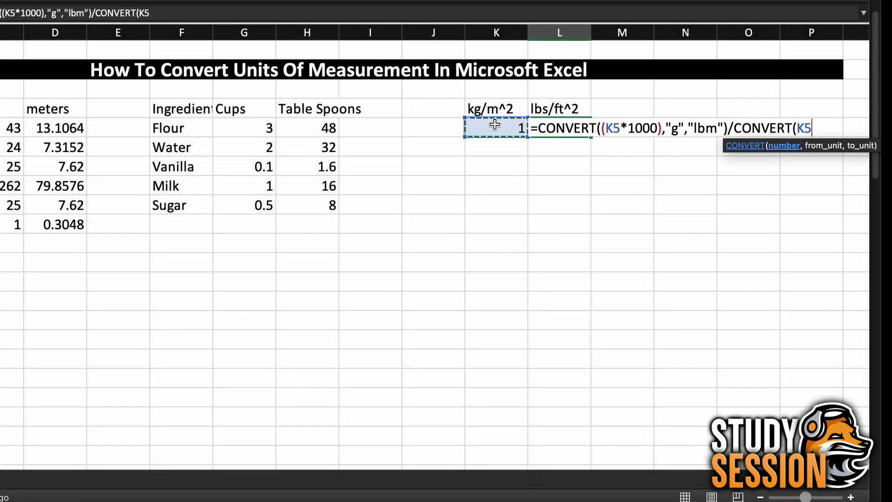
text(,)
scroll(839, 263, down, 3)
scroll(839, 270, down, 3)
text("m^)
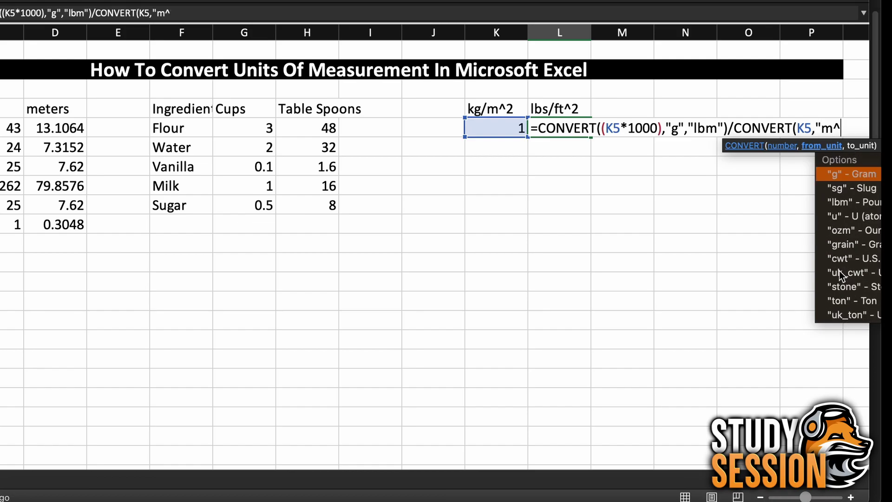
text(2","ft)
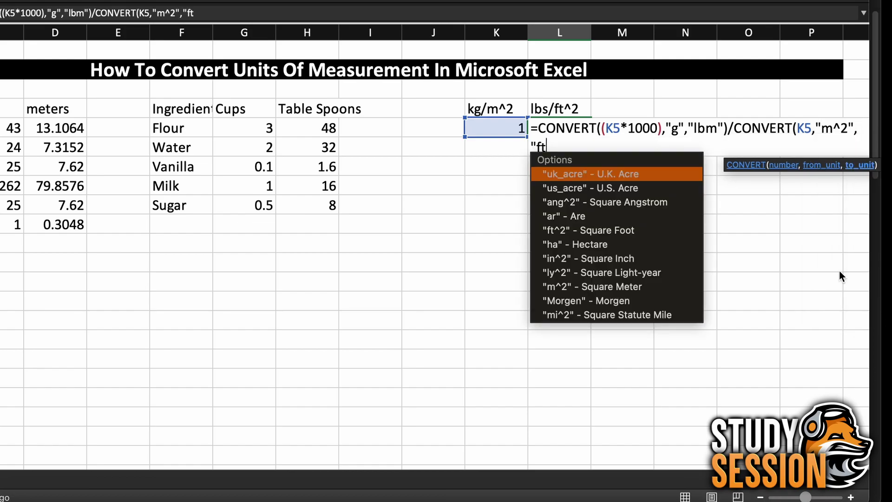
text(^2"))
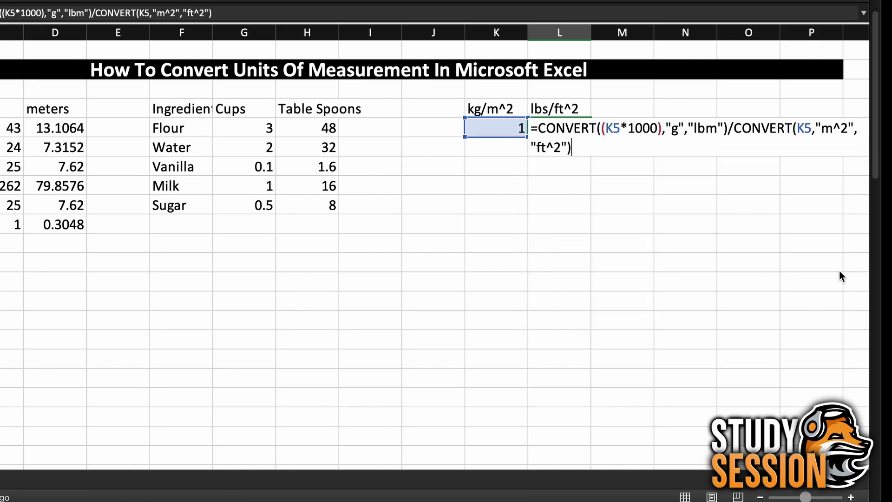
key(Return)
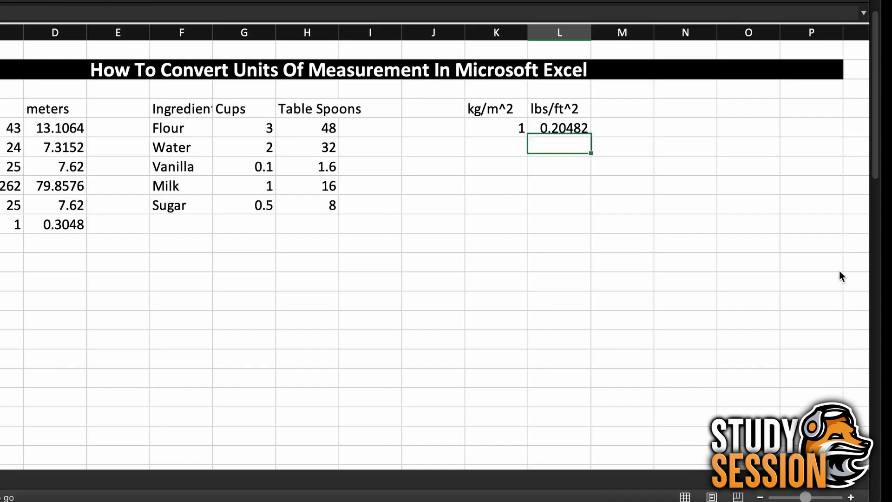